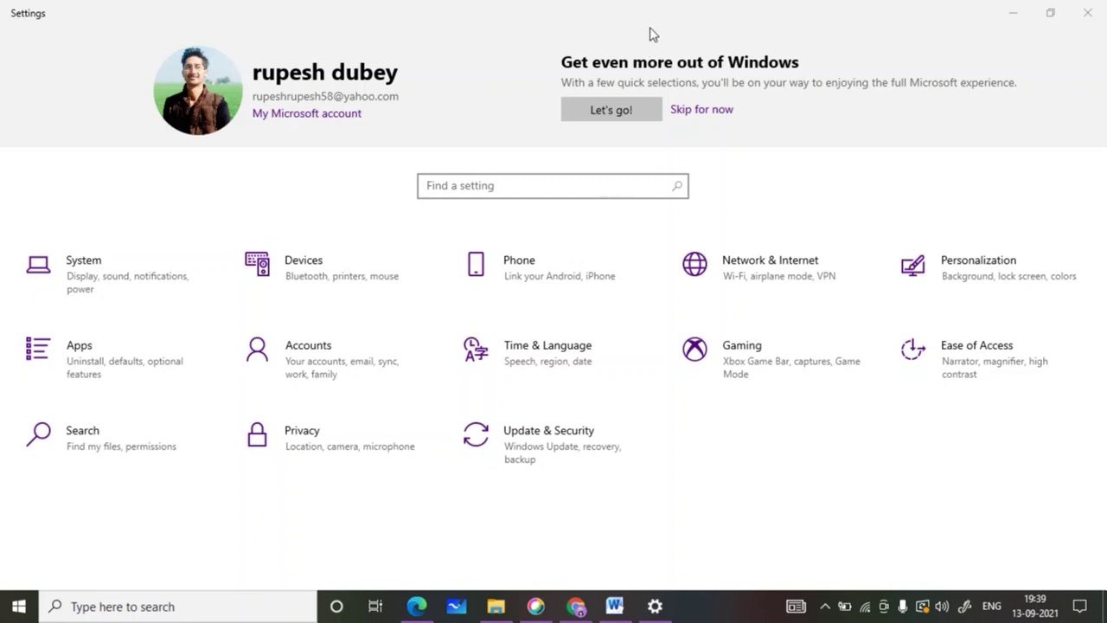
# Step: Switch to Microsoft Edge and look through the Windows 11 upgrade page on the Microsoft website
pyautogui.click(1017, 19)
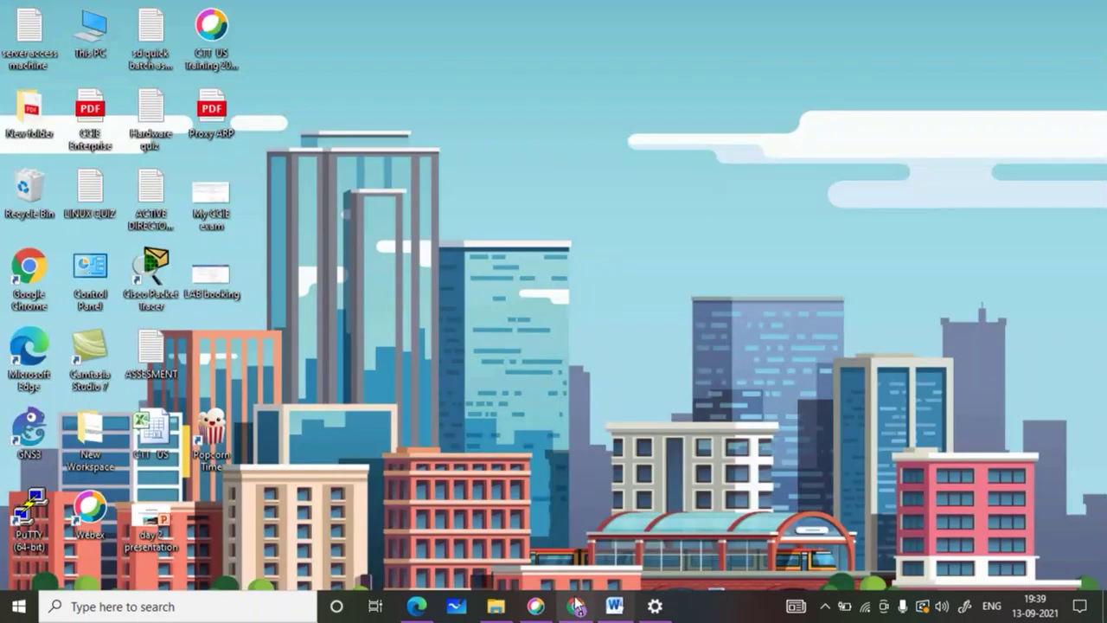
pyautogui.click(419, 607)
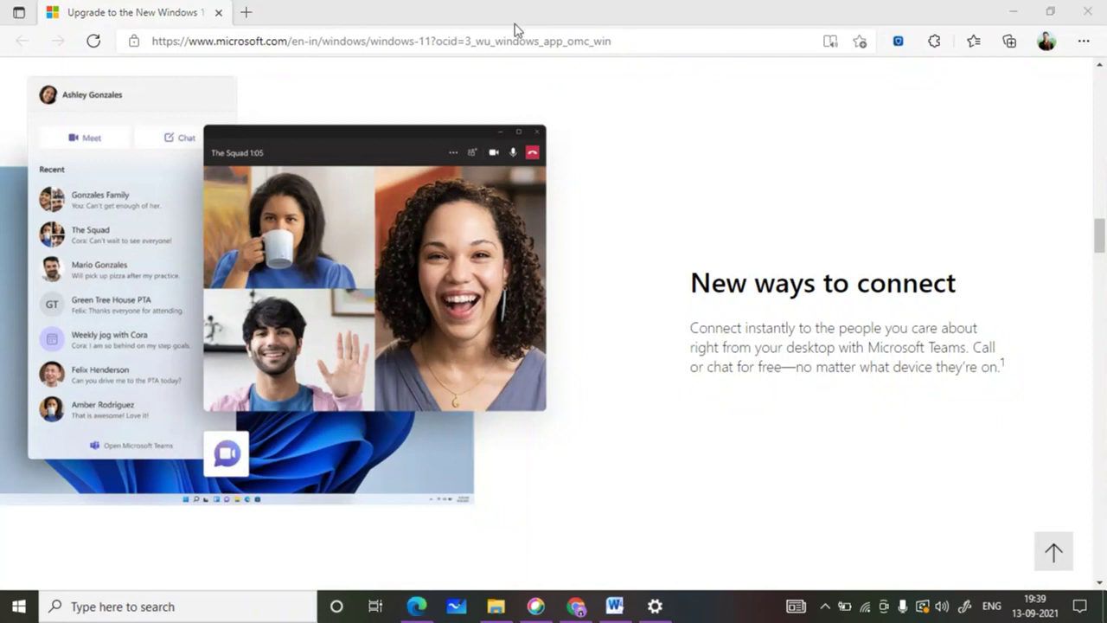
pyautogui.click(549, 81)
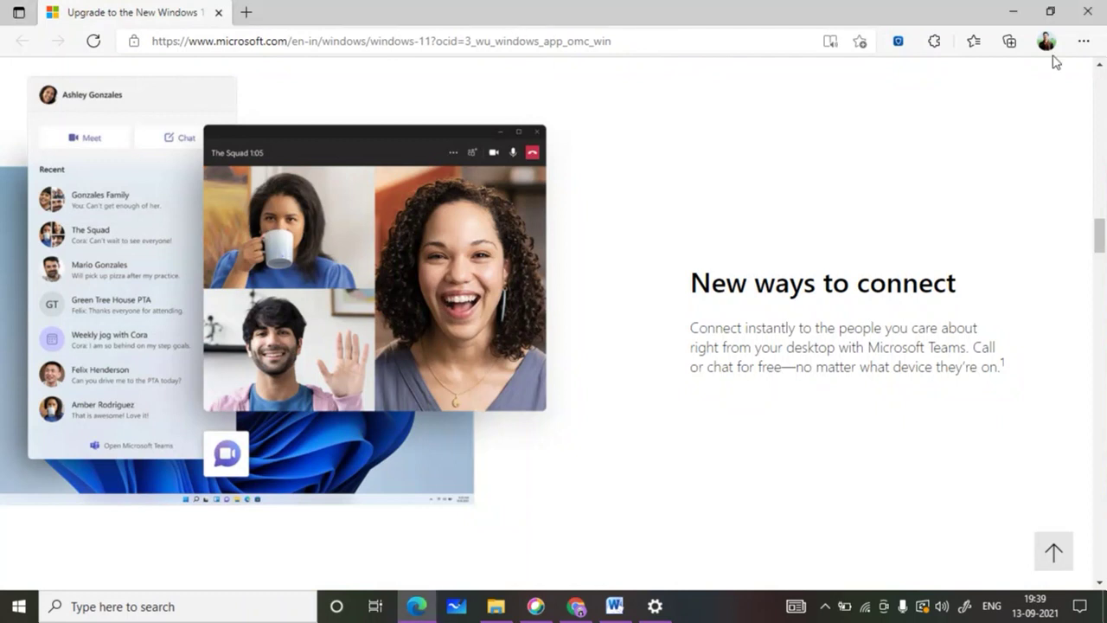
pyautogui.click(1014, 12)
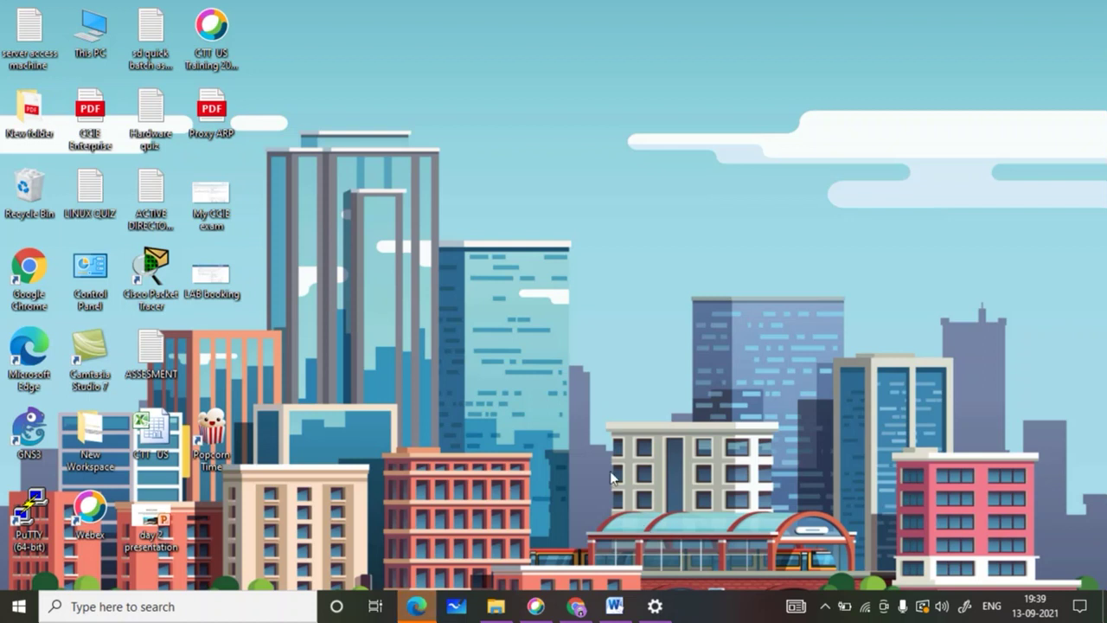
pyautogui.click(413, 608)
pyautogui.scroll(15, 430, 589)
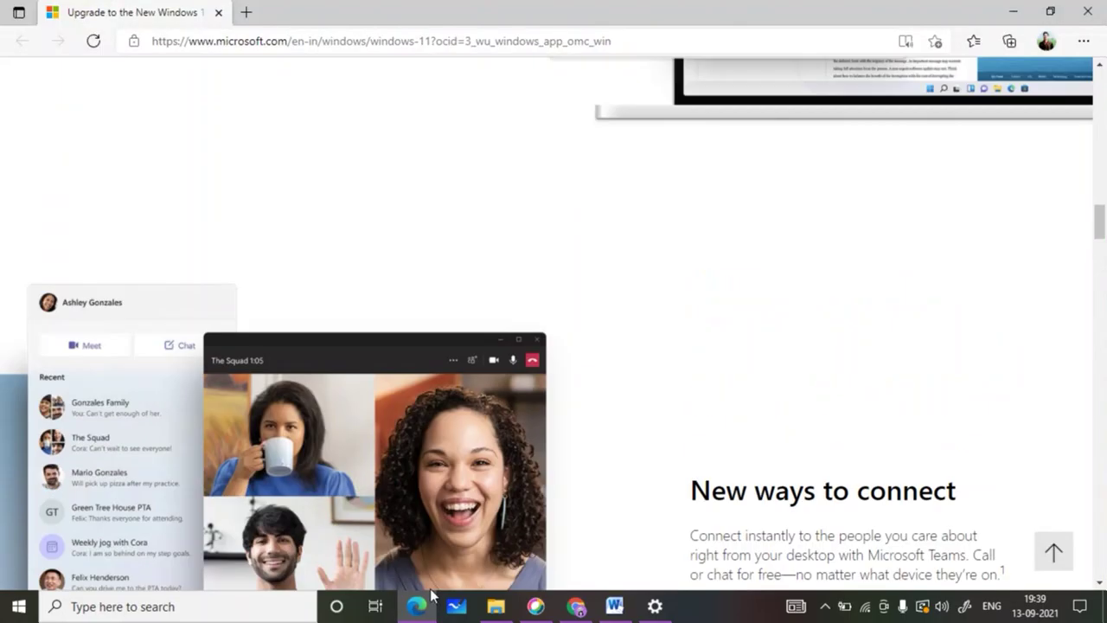
pyautogui.scroll(5, 431, 595)
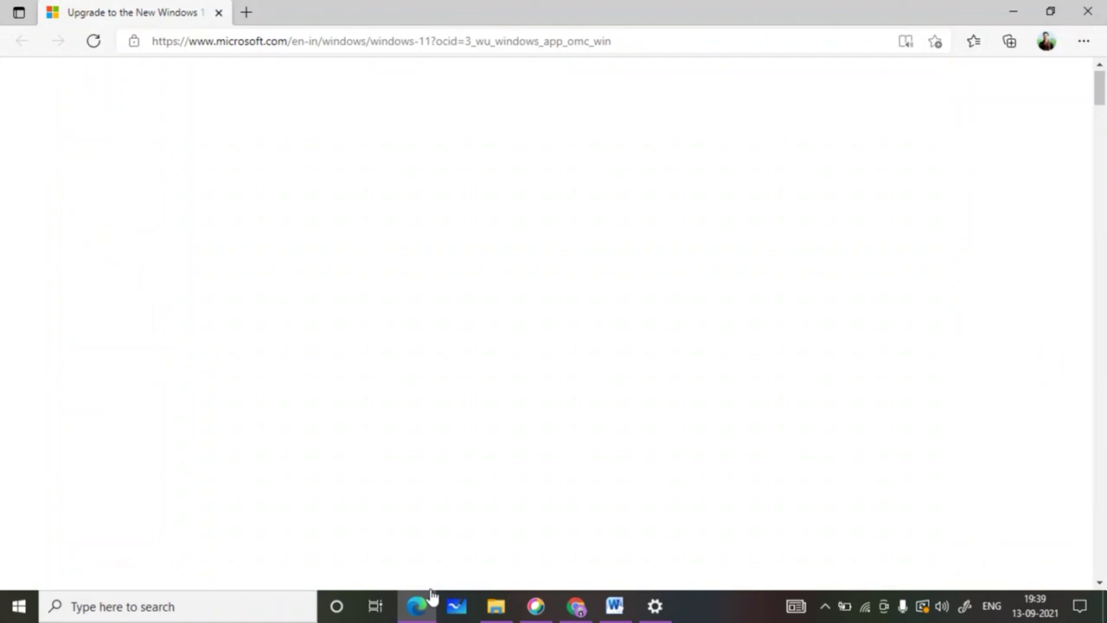
pyautogui.scroll(-15, 431, 589)
pyautogui.scroll(11, 431, 589)
pyautogui.scroll(4, 431, 589)
pyautogui.scroll(-12, 430, 589)
pyautogui.scroll(-2, 431, 595)
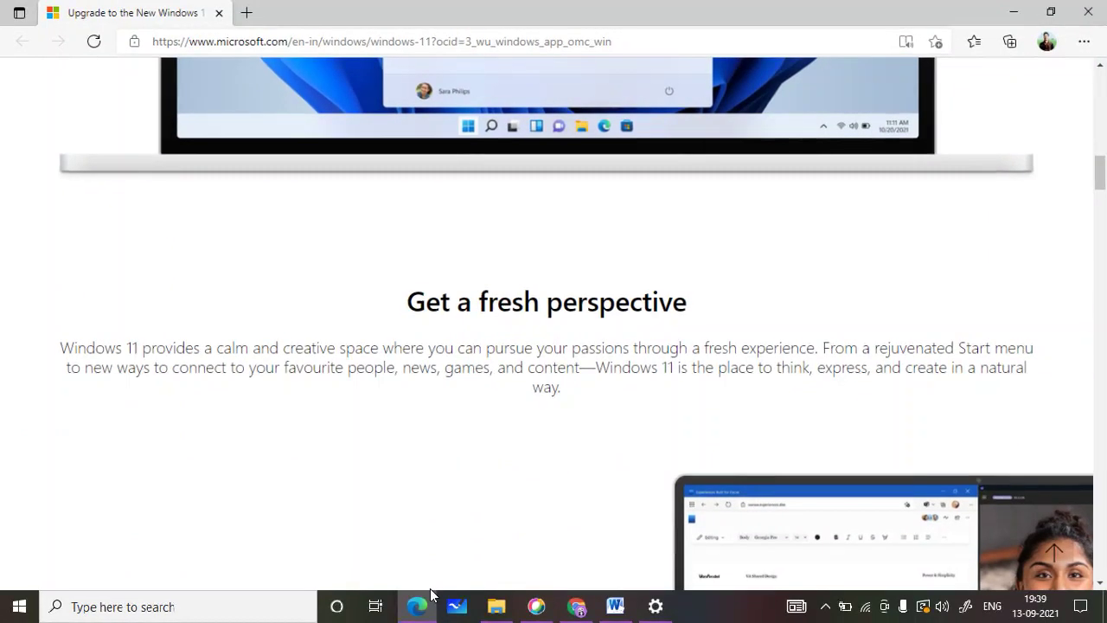
pyautogui.scroll(-1, 431, 589)
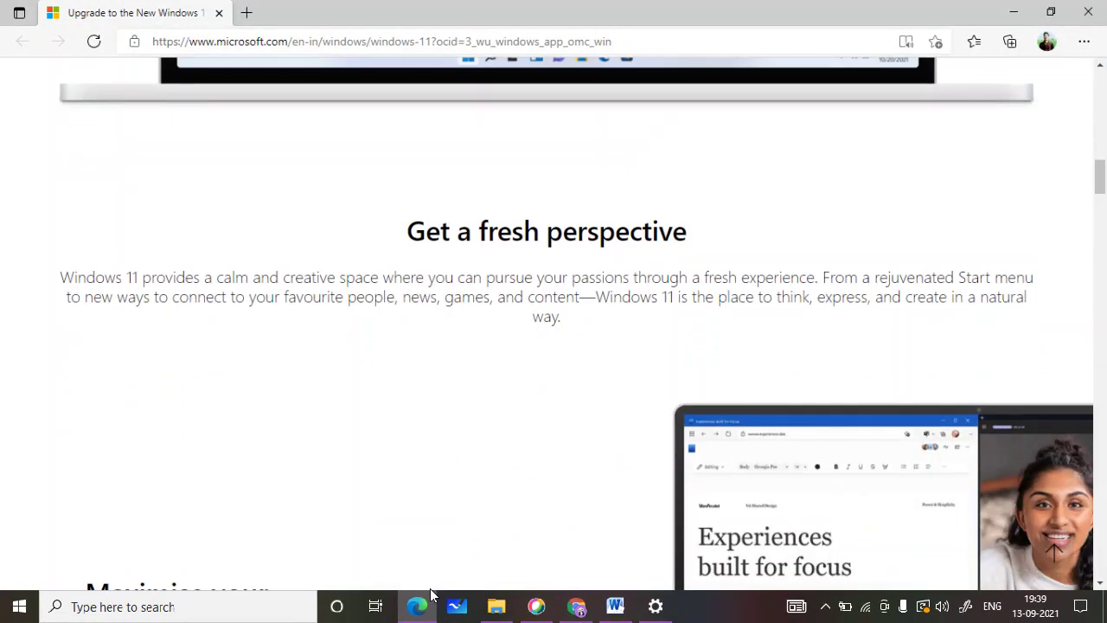
# Step: Open Windows Settings, go to Update & Security, and look through its list of pages
pyautogui.click(655, 606)
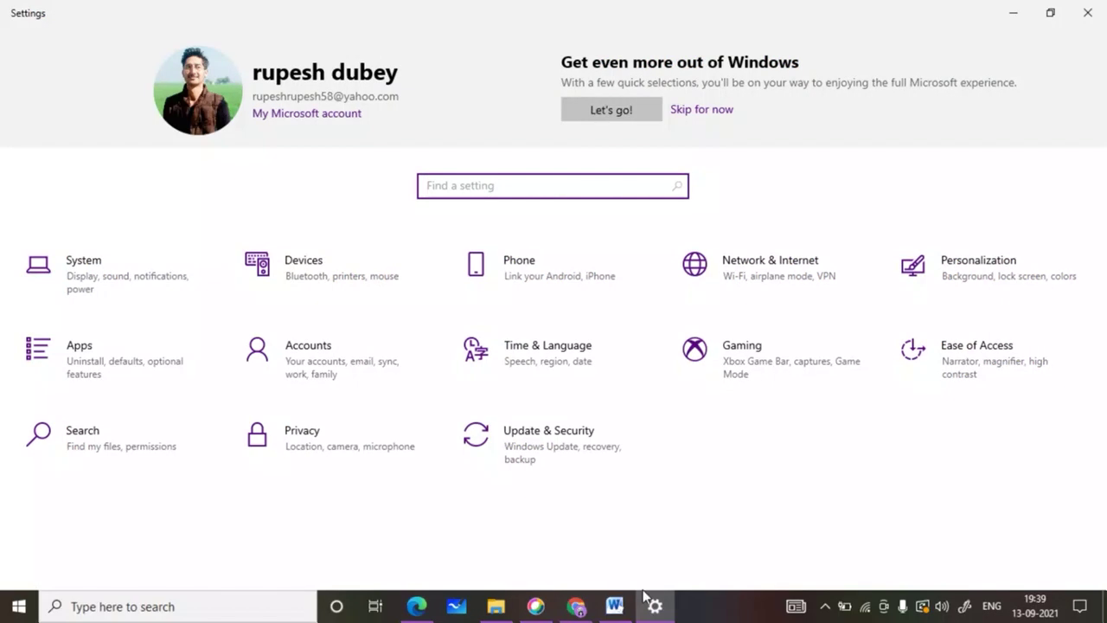
pyautogui.click(14, 611)
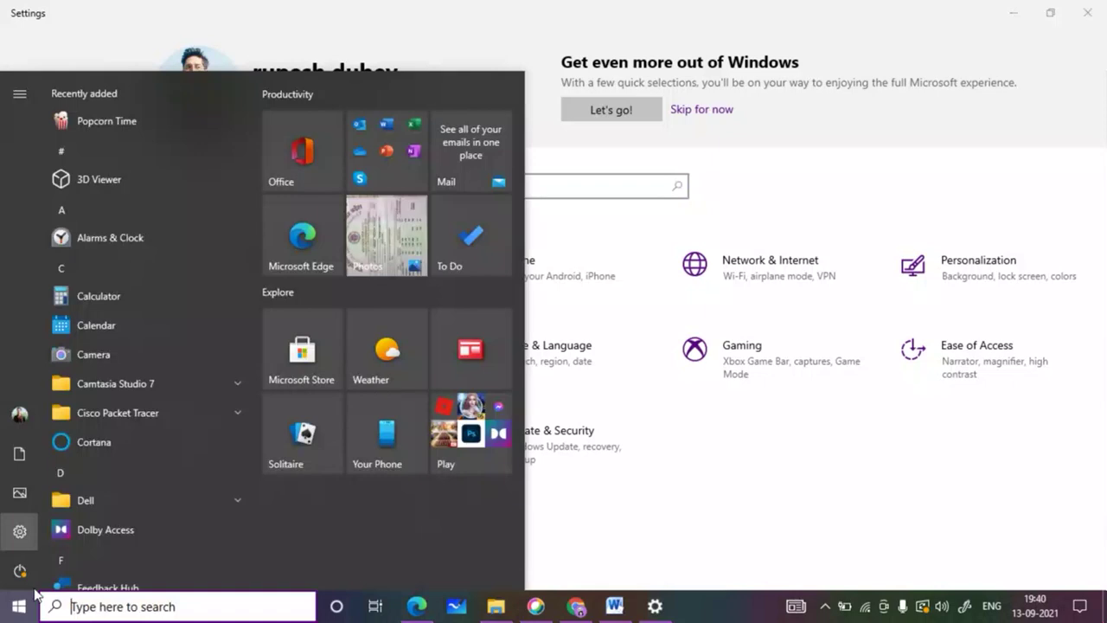
pyautogui.click(22, 531)
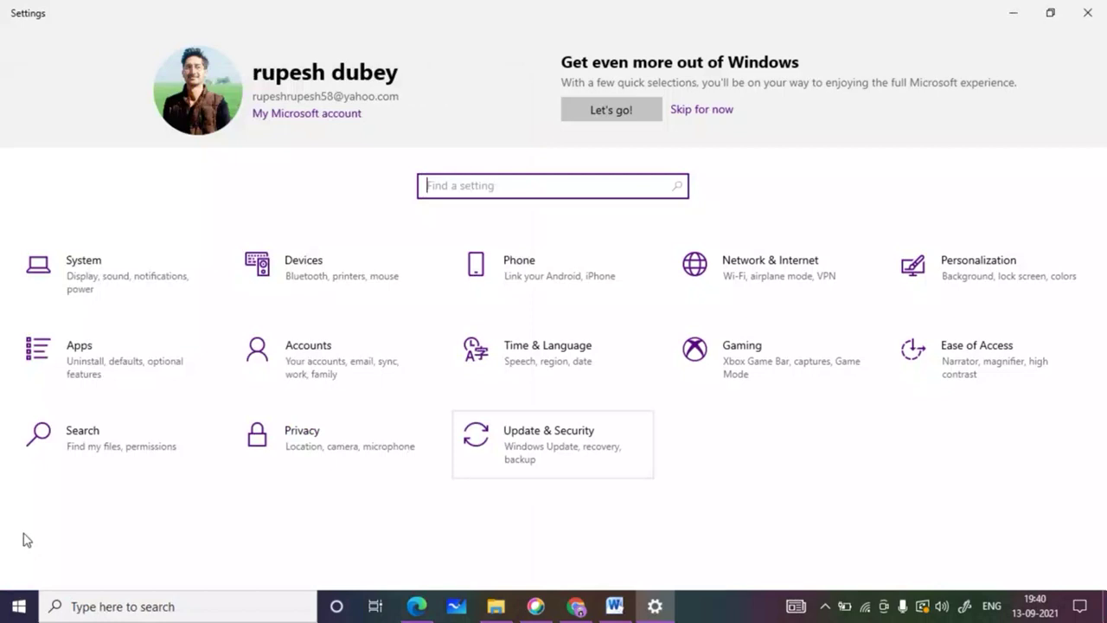
pyautogui.press('Return')
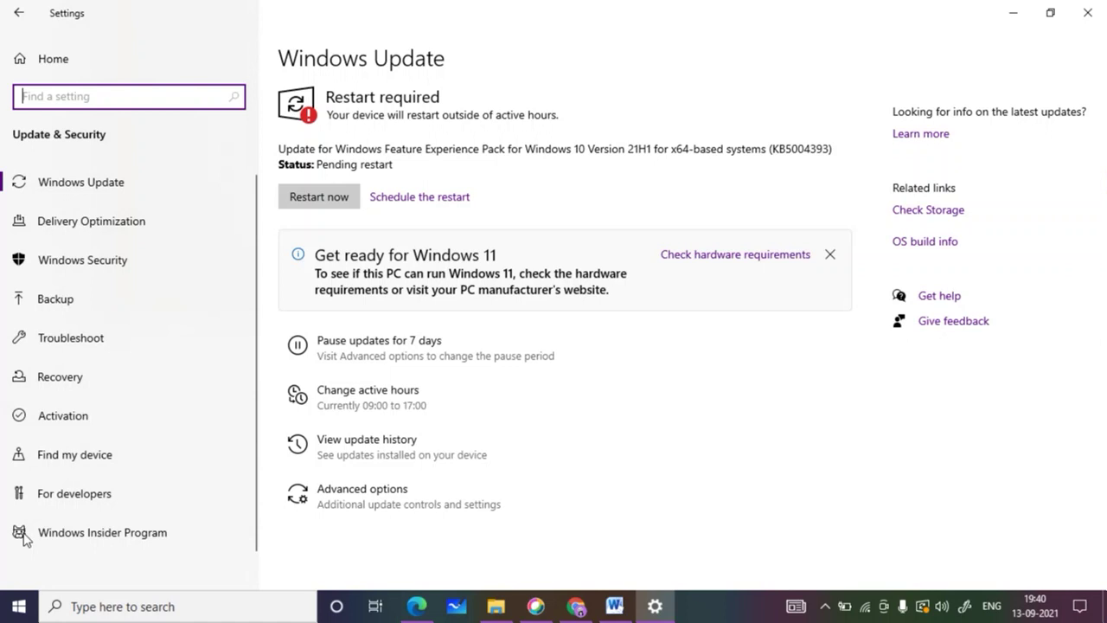
pyautogui.scroll(-1, 24, 538)
pyautogui.scroll(1, 24, 538)
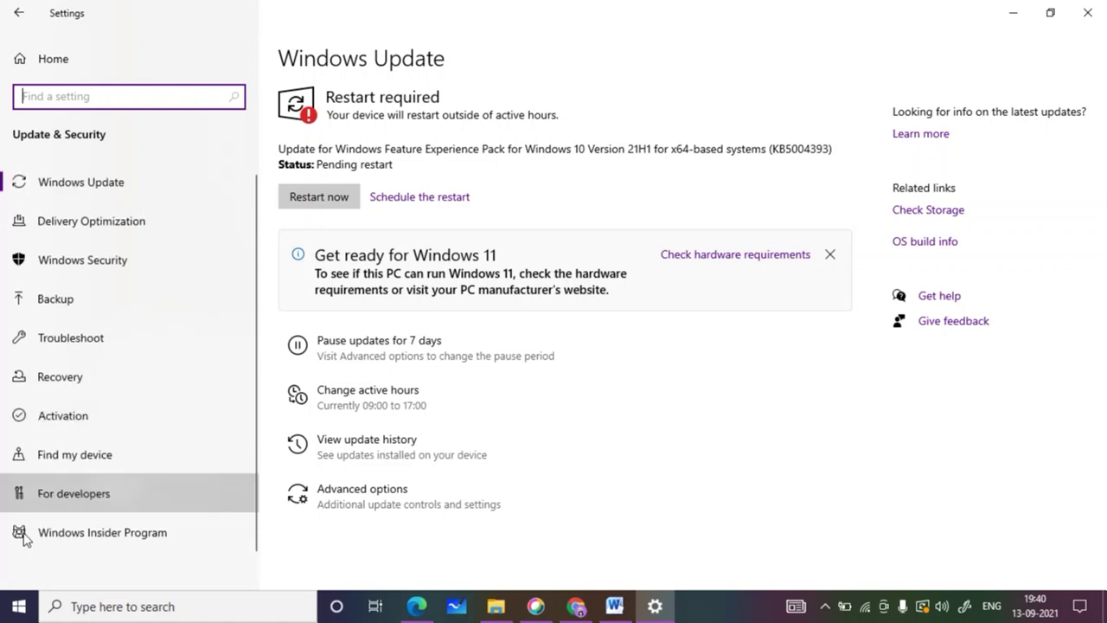
pyautogui.scroll(-1, 25, 538)
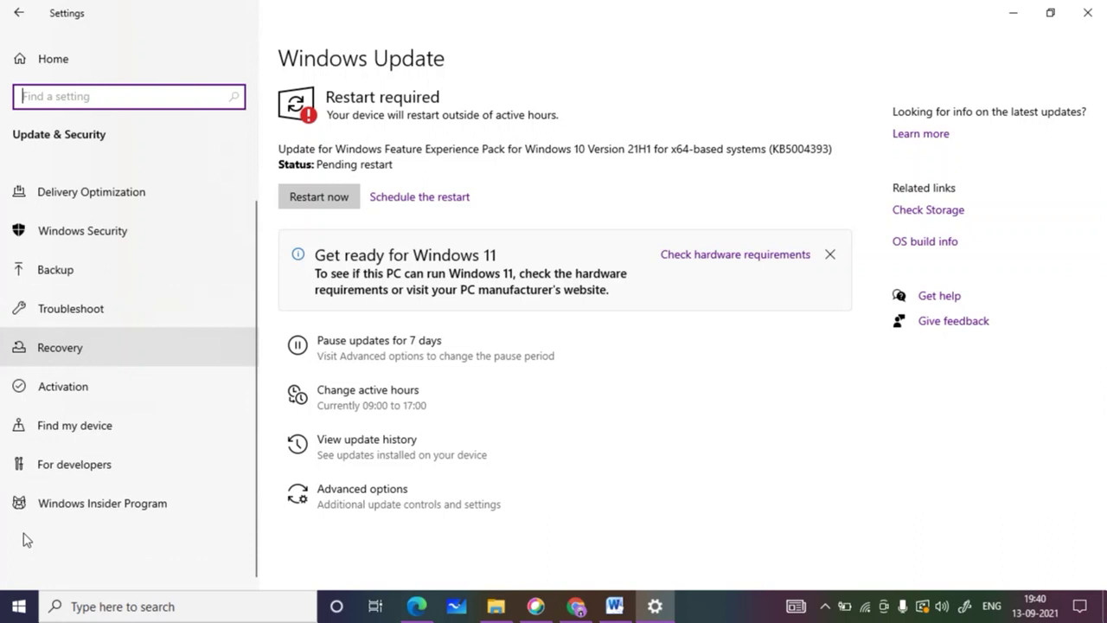
pyautogui.scroll(1, 24, 538)
# Step: Return to the Settings home page, reopen Update & Security, and open the Windows Insider Program page
pyautogui.click(17, 24)
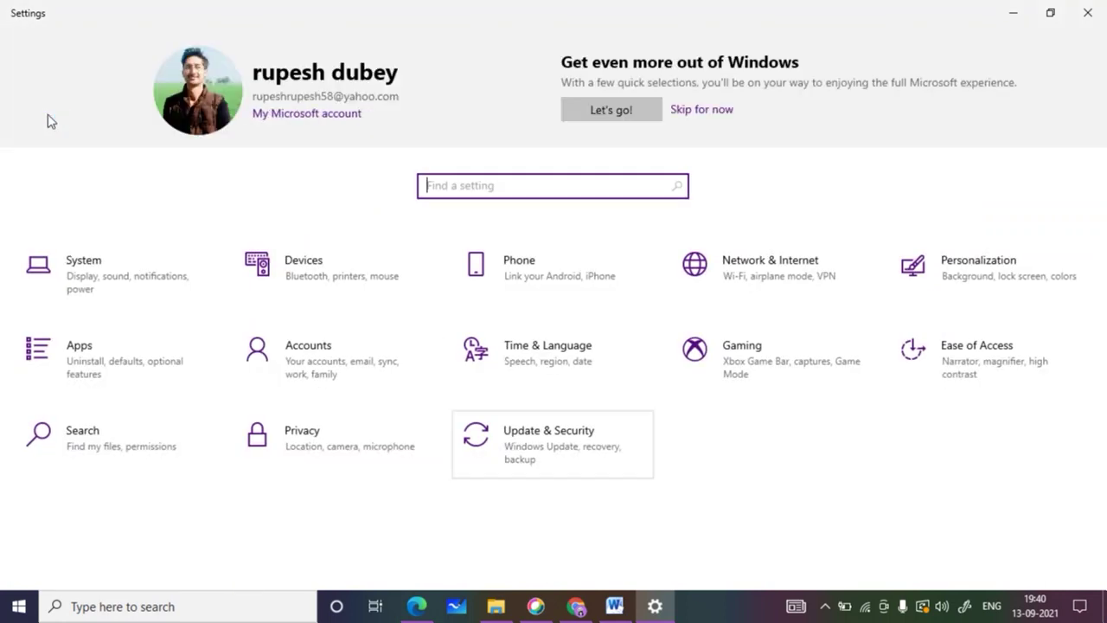
pyautogui.press('Return')
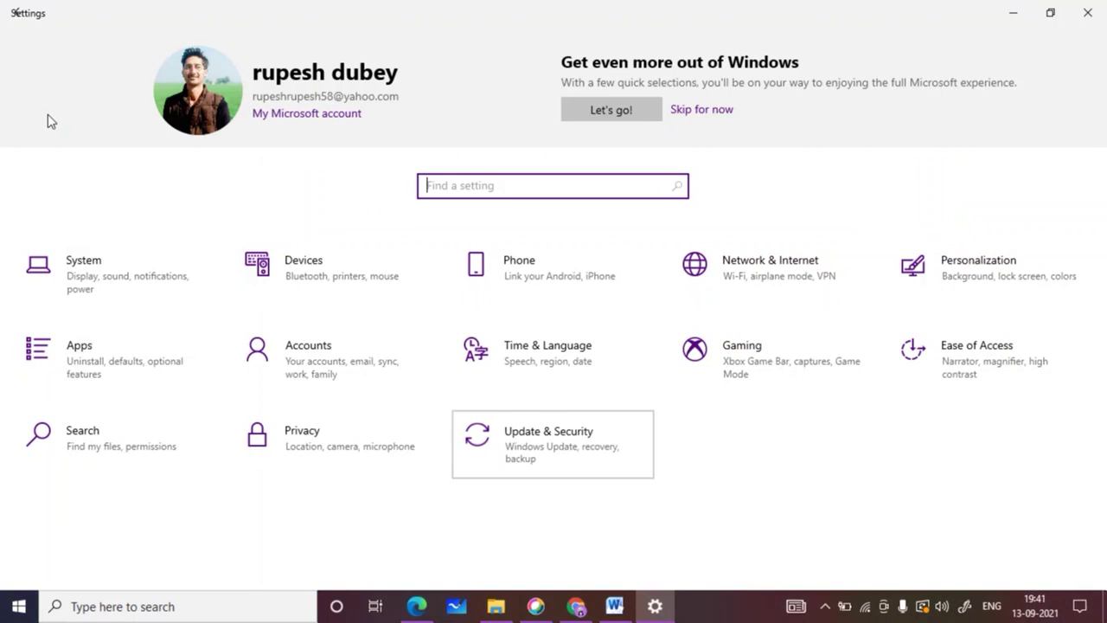
pyautogui.press('Return')
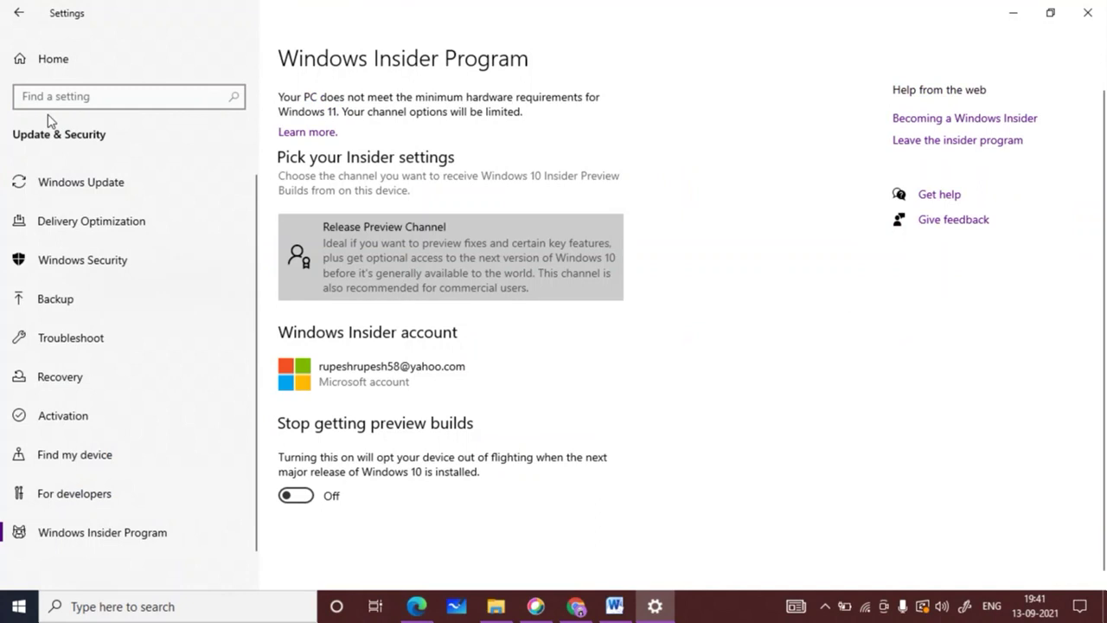
# Step: Examine the channel choices under Pick your Insider settings and return to the Windows Insider Program page
pyautogui.press('Tab')
pyautogui.press('Tab')
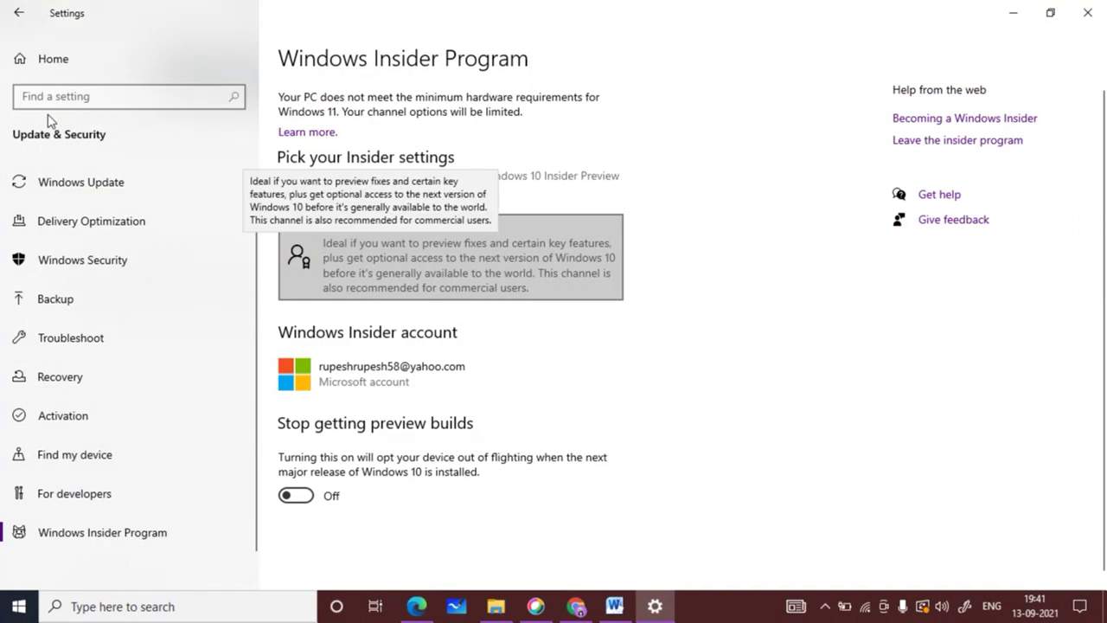
pyautogui.click(505, 180)
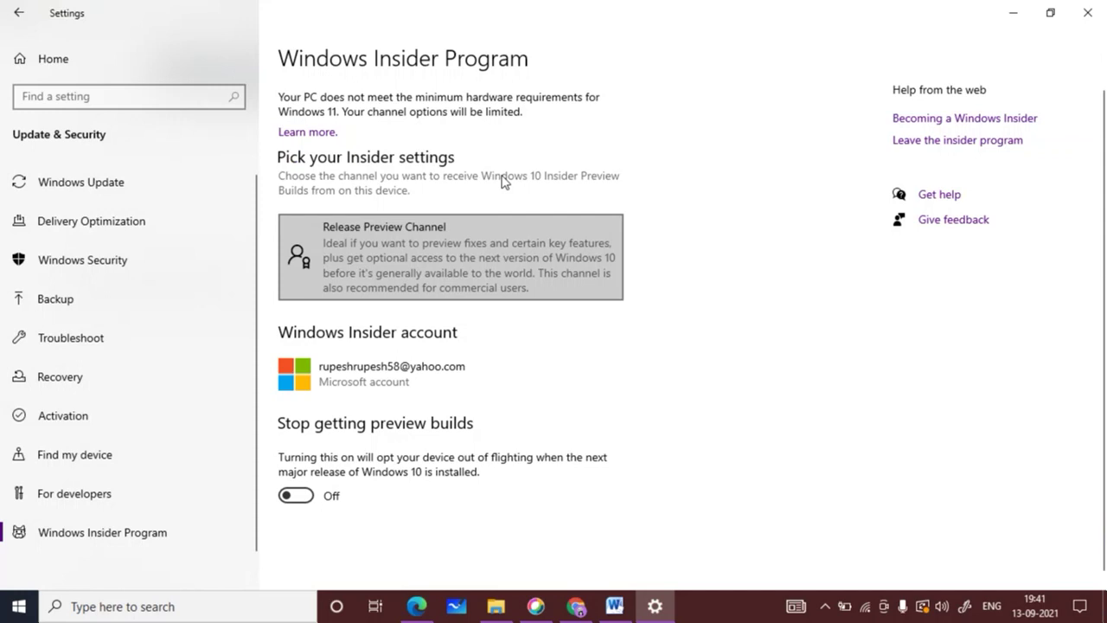
pyautogui.click(1015, 16)
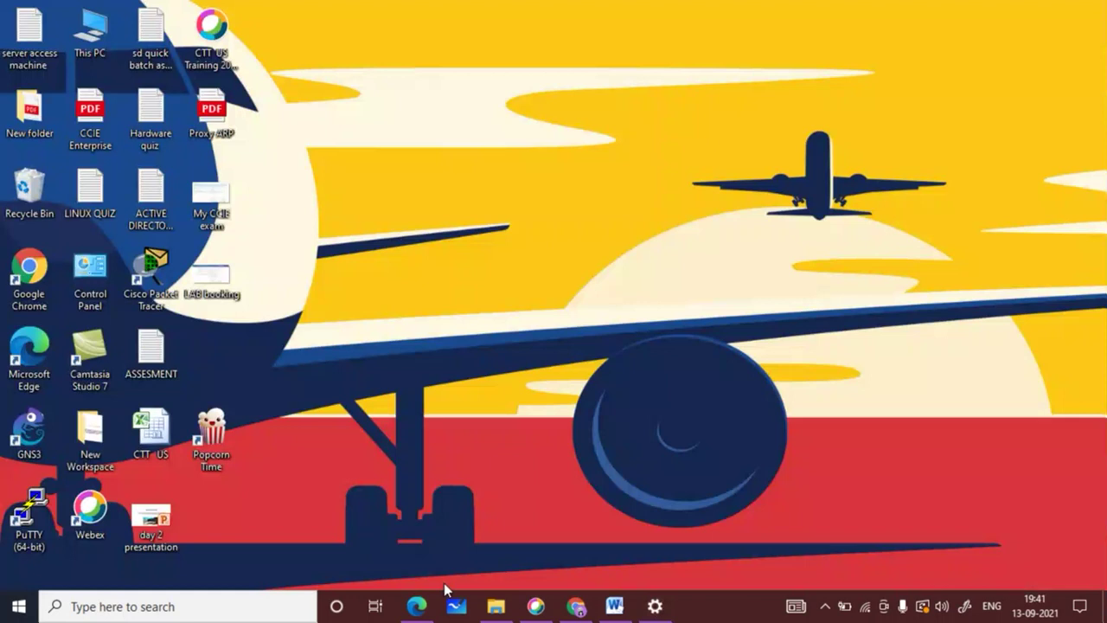
pyautogui.click(657, 608)
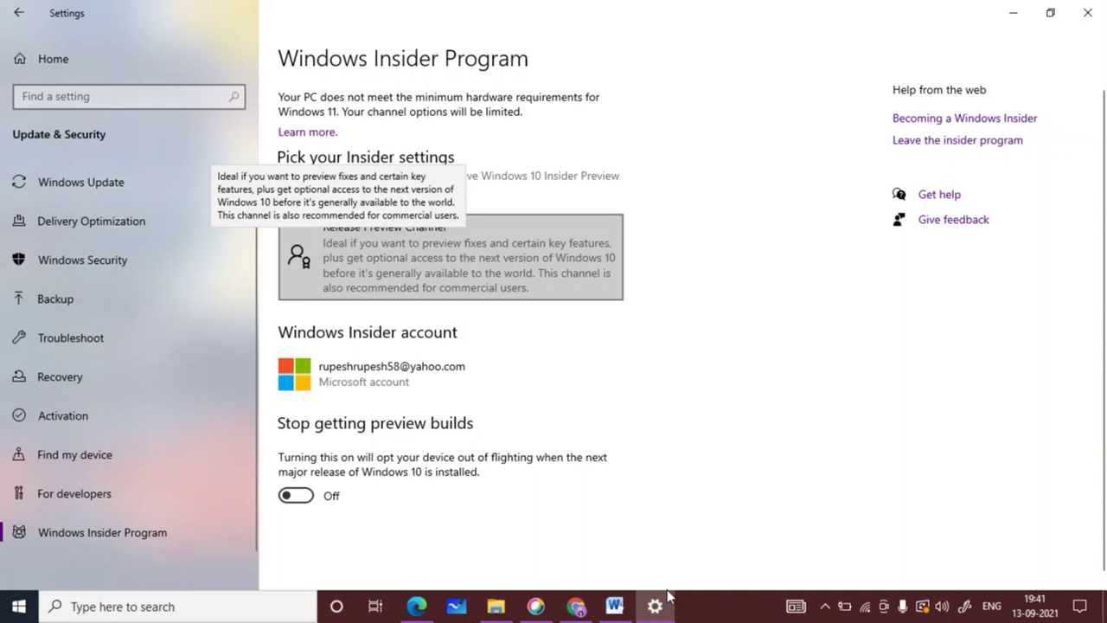
pyautogui.press('Return')
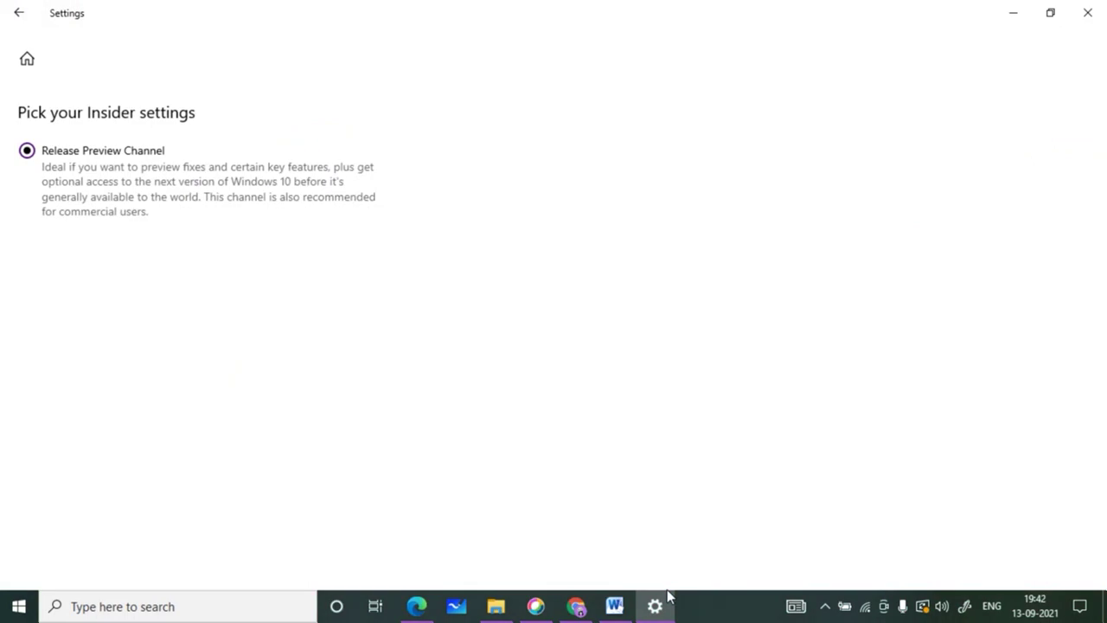
pyautogui.click(20, 18)
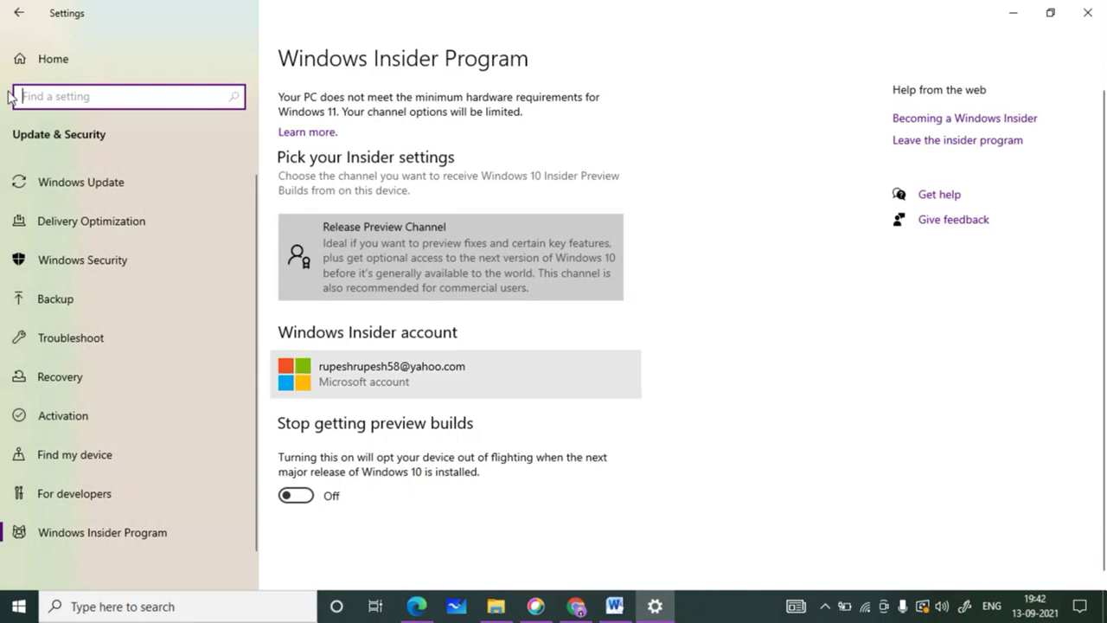
# Step: Start changing the Windows Insider account, dismiss the sign-in dialog, and link the device's existing Microsoft account
pyautogui.press('Tab')
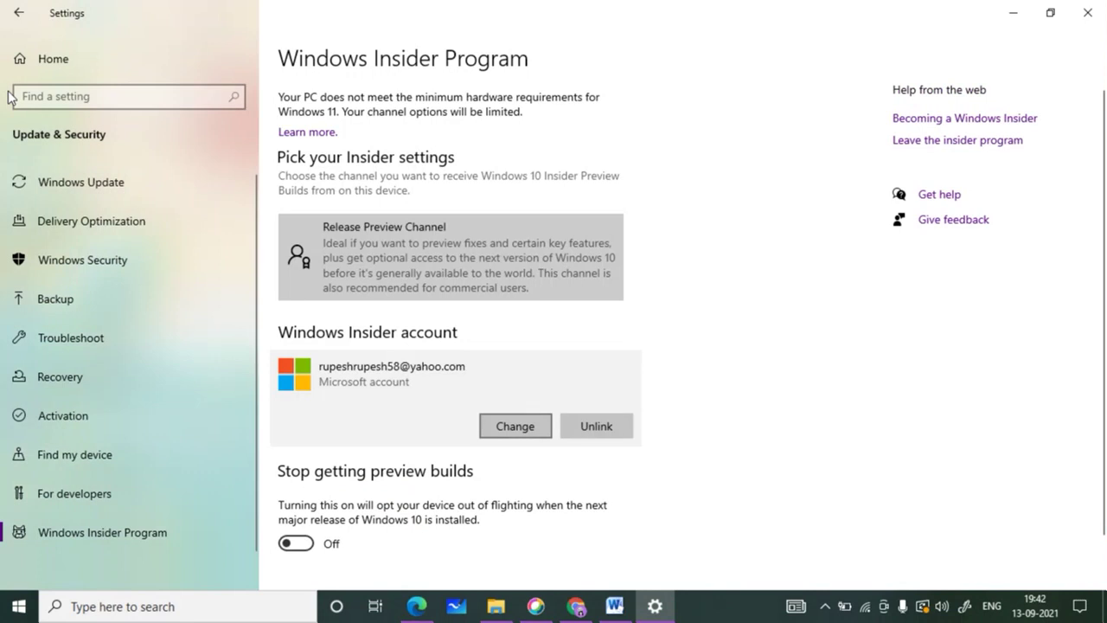
pyautogui.press('Return')
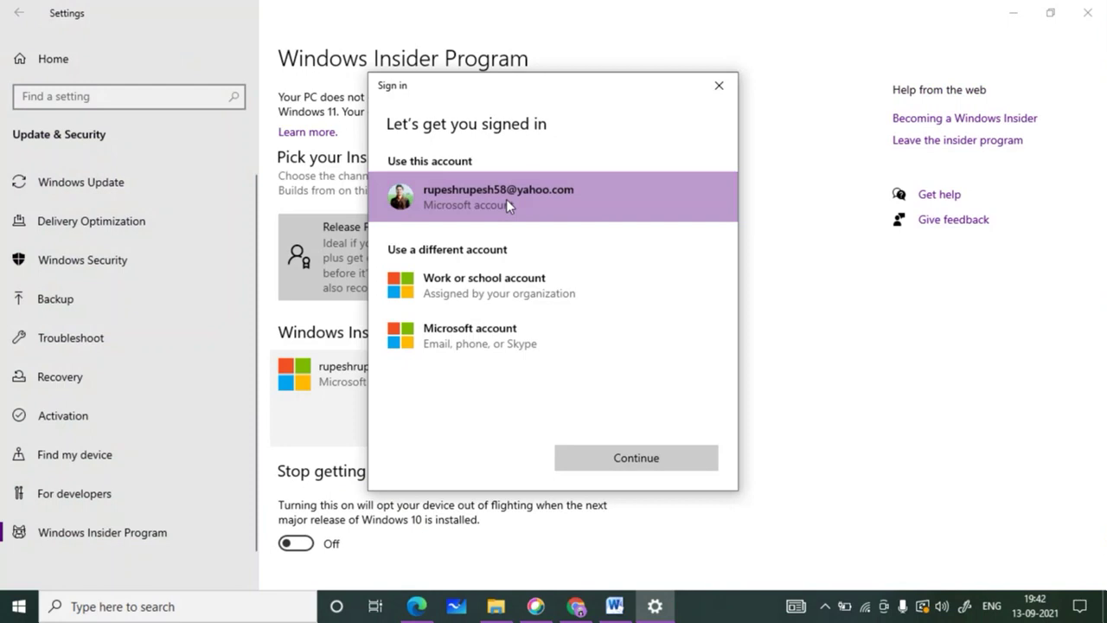
pyautogui.click(718, 95)
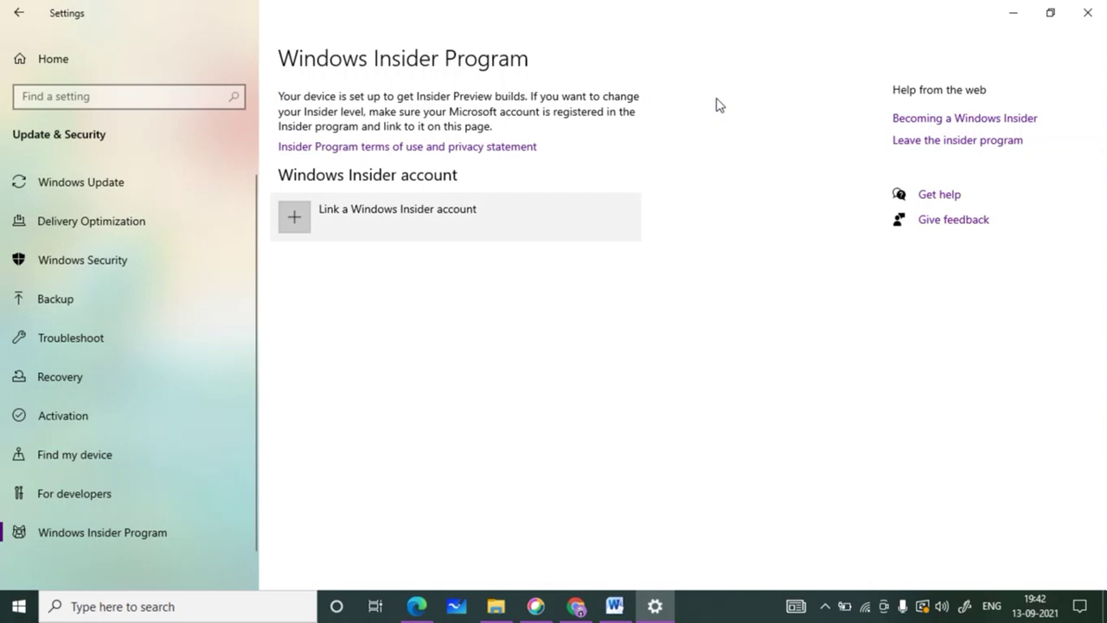
pyautogui.click(386, 234)
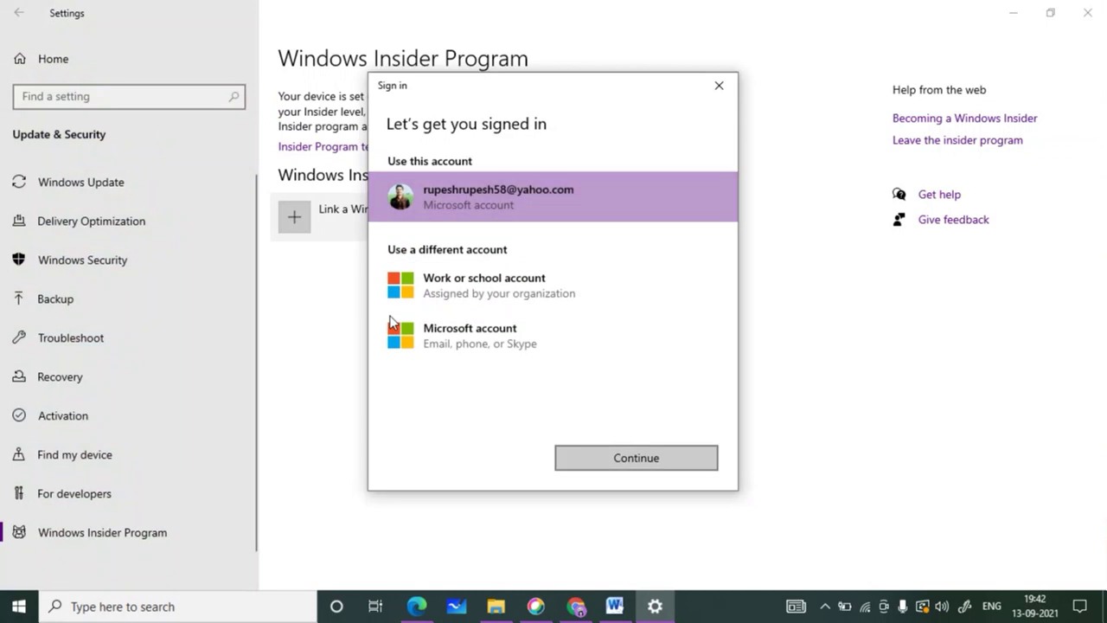
pyautogui.press('Return')
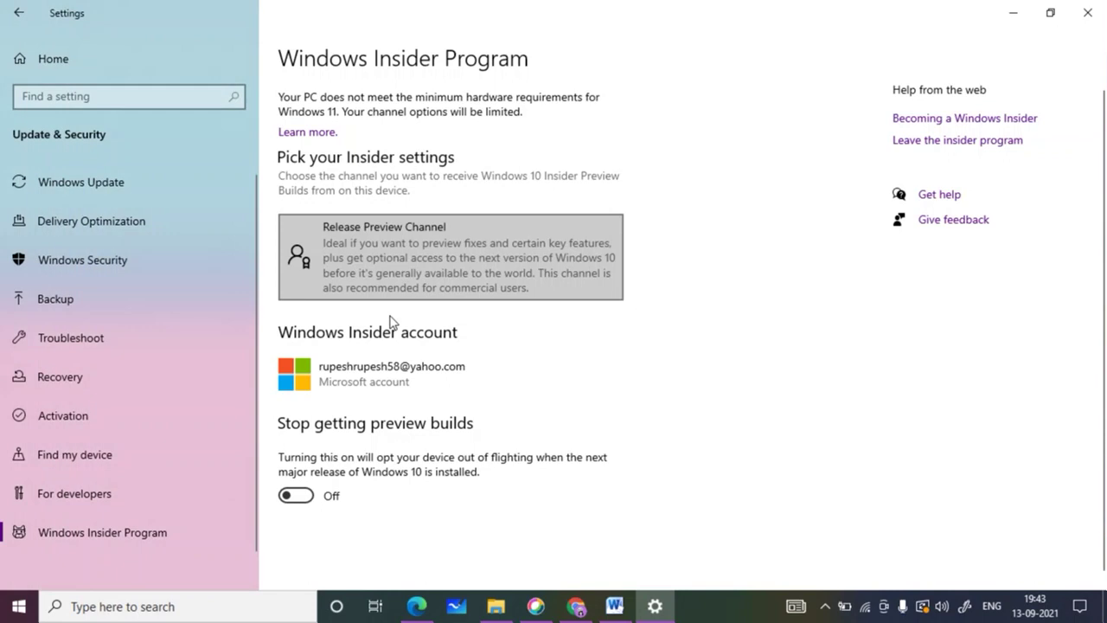
# Step: Check the Insider channel choices again and return to the Windows Update page via the Settings home page
pyautogui.press('Return')
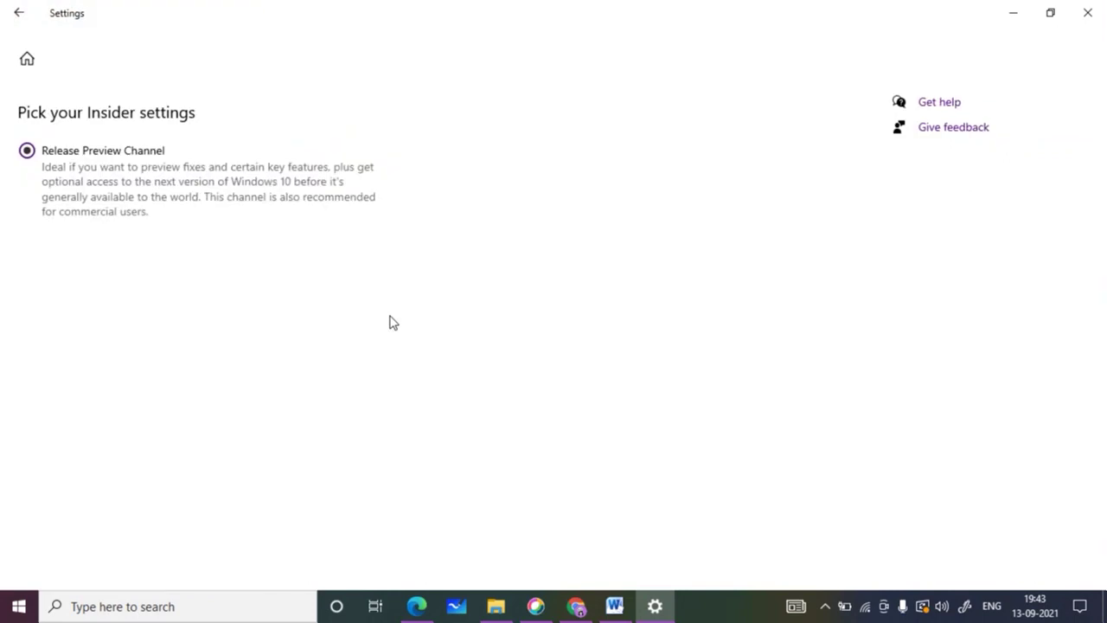
pyautogui.click(17, 14)
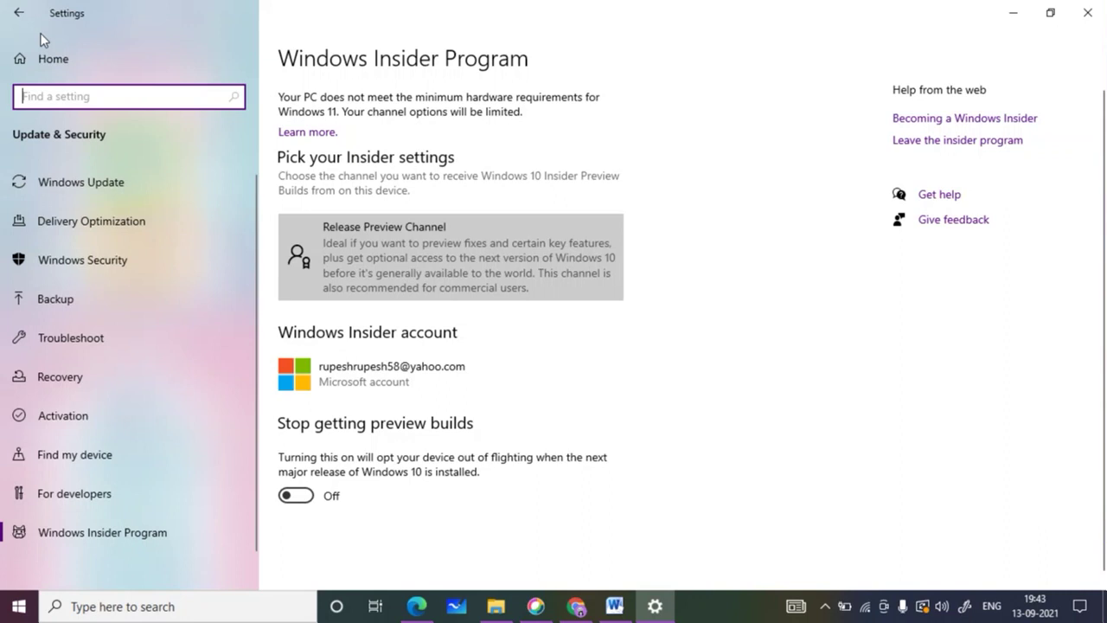
pyautogui.click(43, 50)
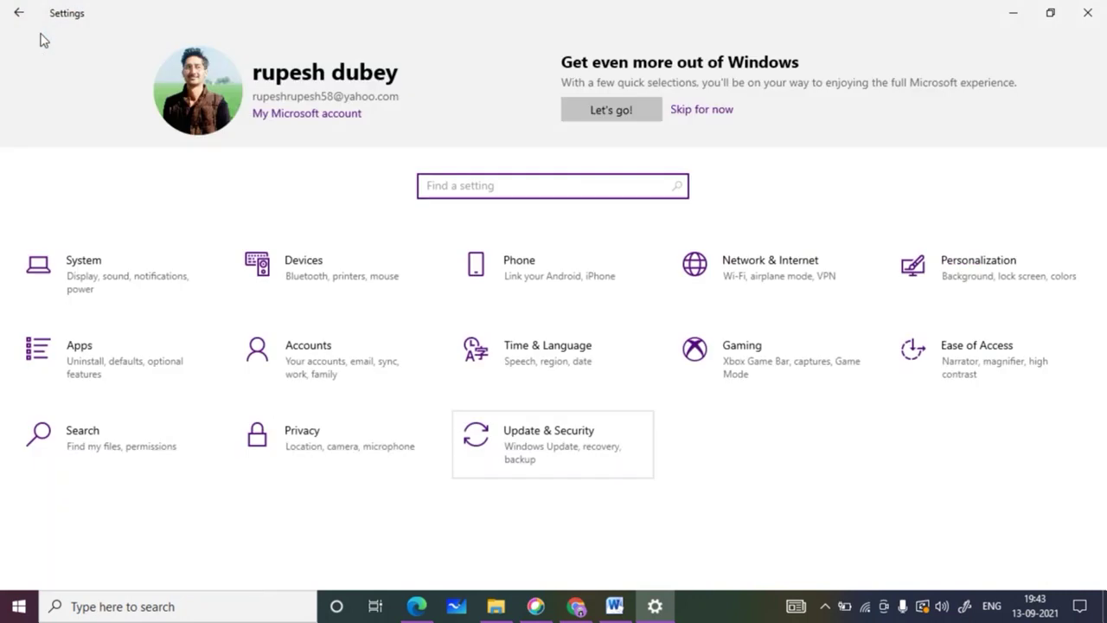
pyautogui.press('Return')
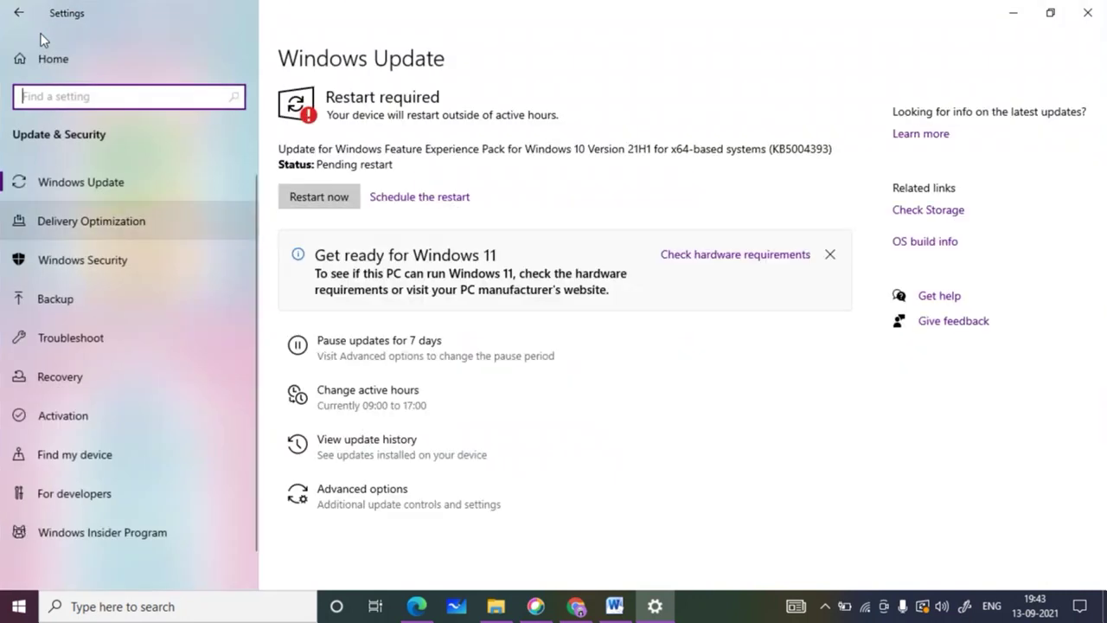